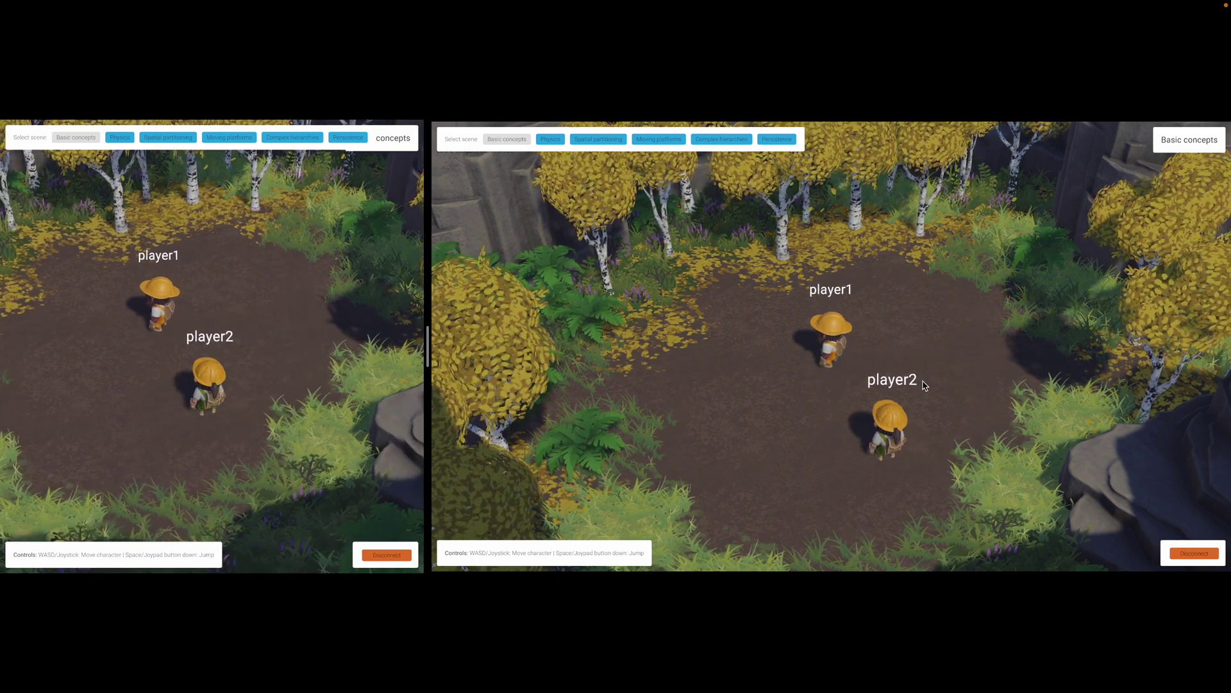
key("s")
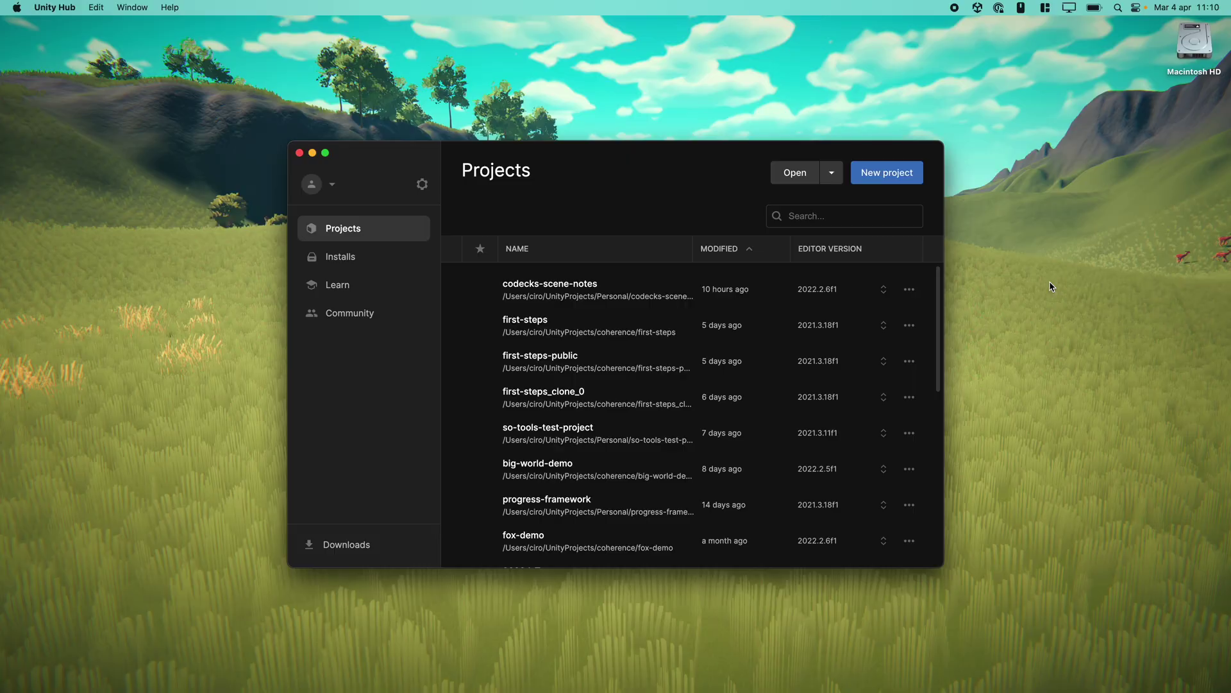
Step: Create the 3D project 'my-first-coherence-game' on editor 2022.2.6f1 and open it
left_click(889, 181)
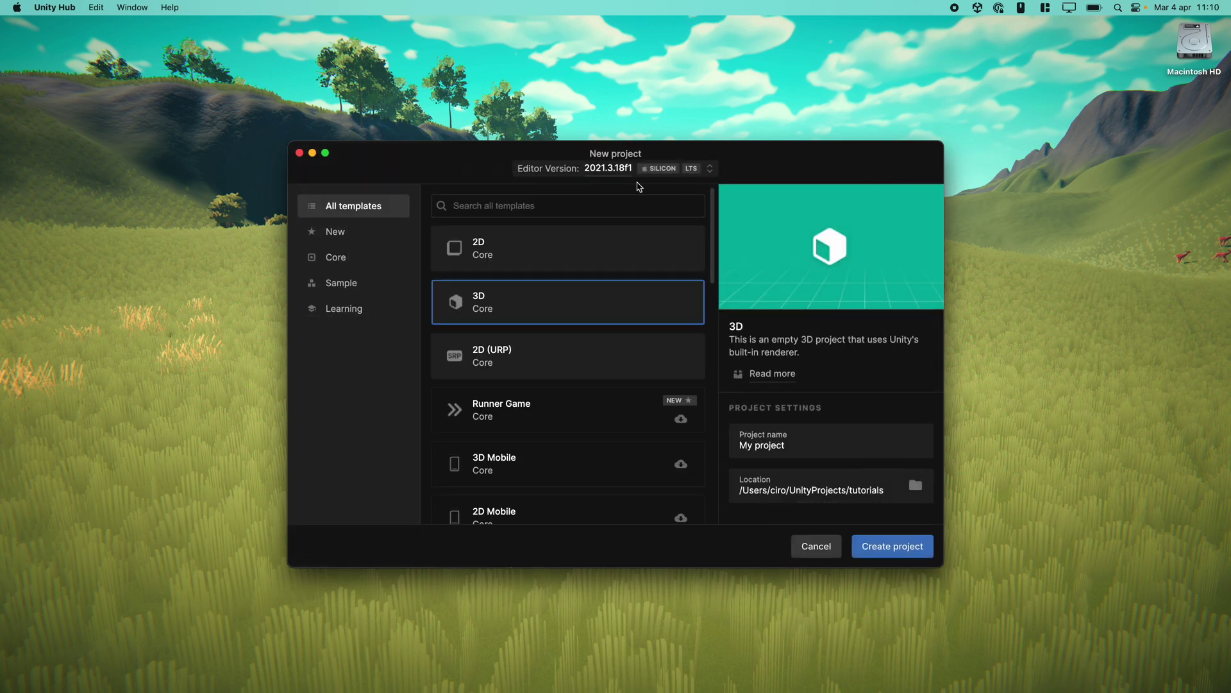
left_click(616, 170)
left_click(611, 241)
left_click(798, 449)
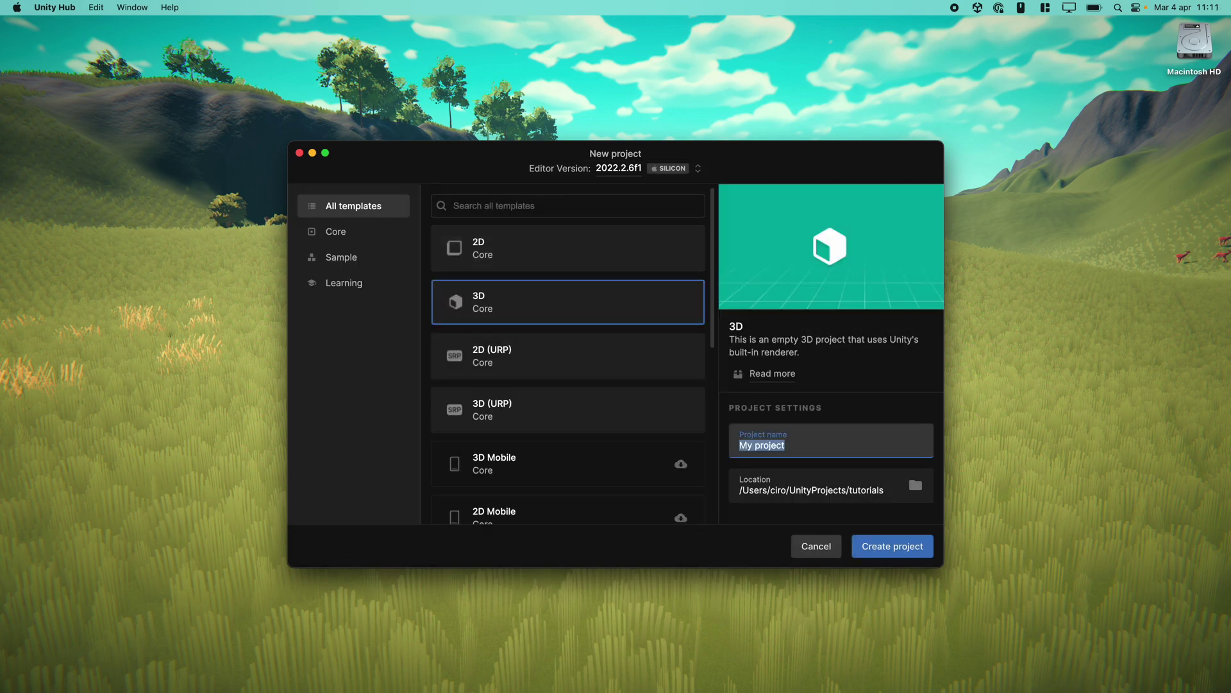
type("my-first-coherence-game")
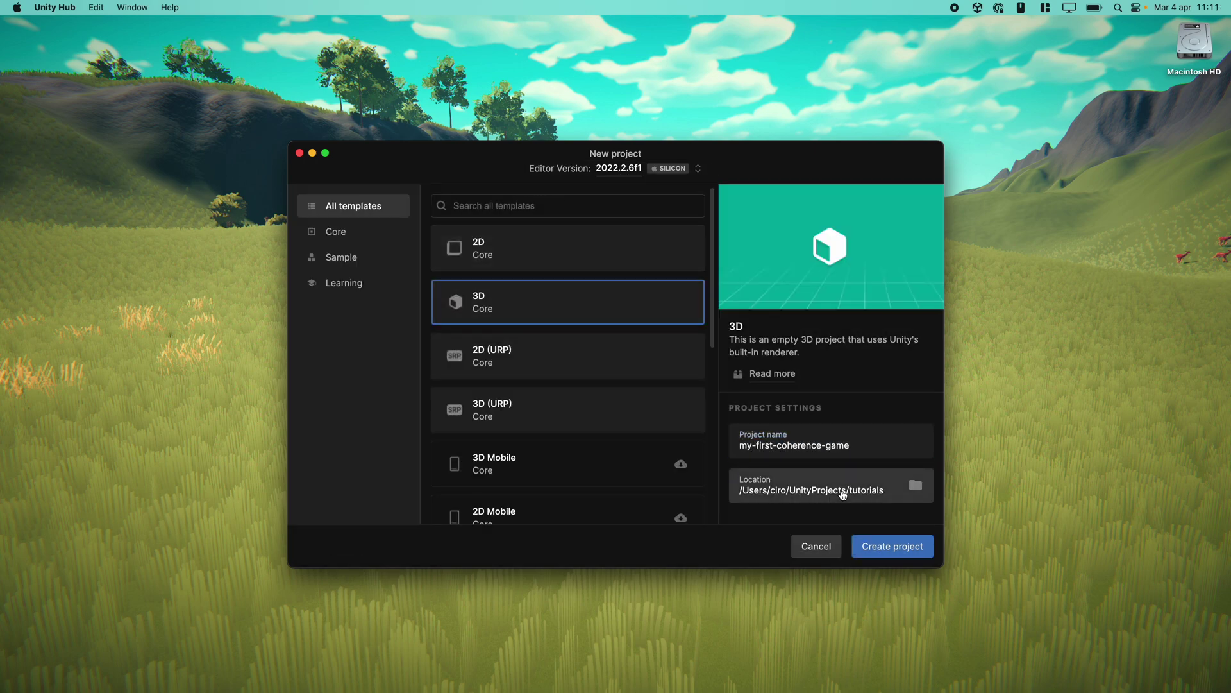
left_click(900, 545)
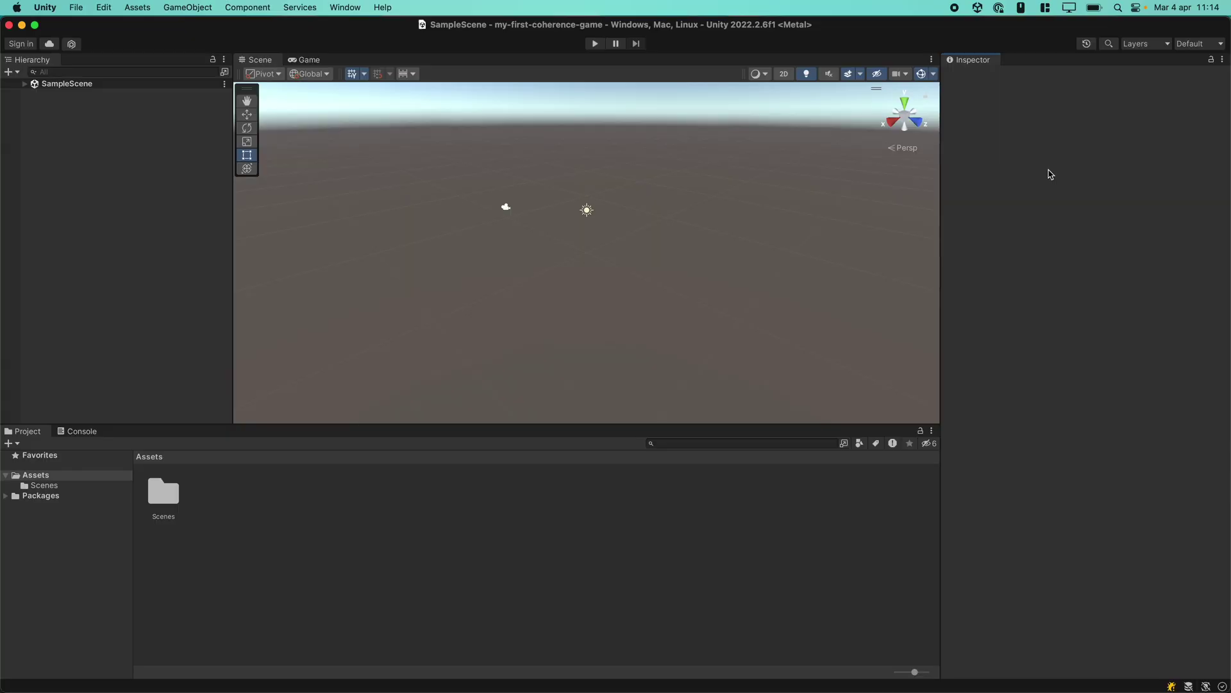
Step: Open Project Settings > Package Manager and add a blank scoped registry entry
left_click(103, 8)
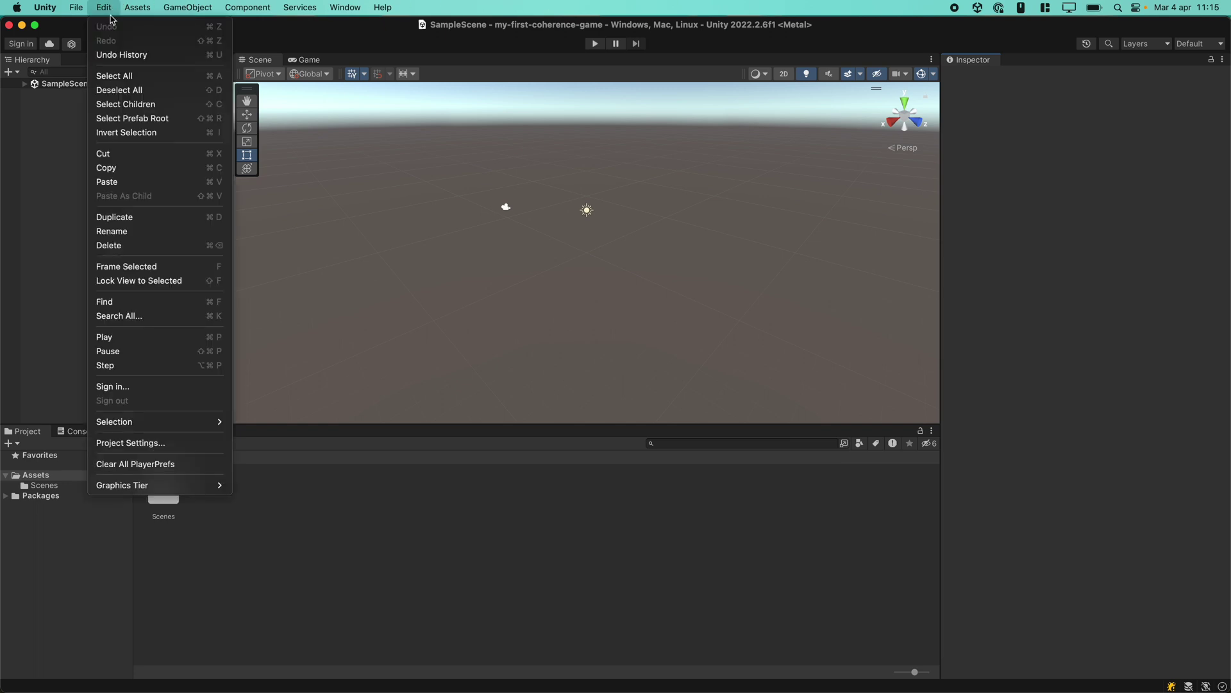
left_click(169, 443)
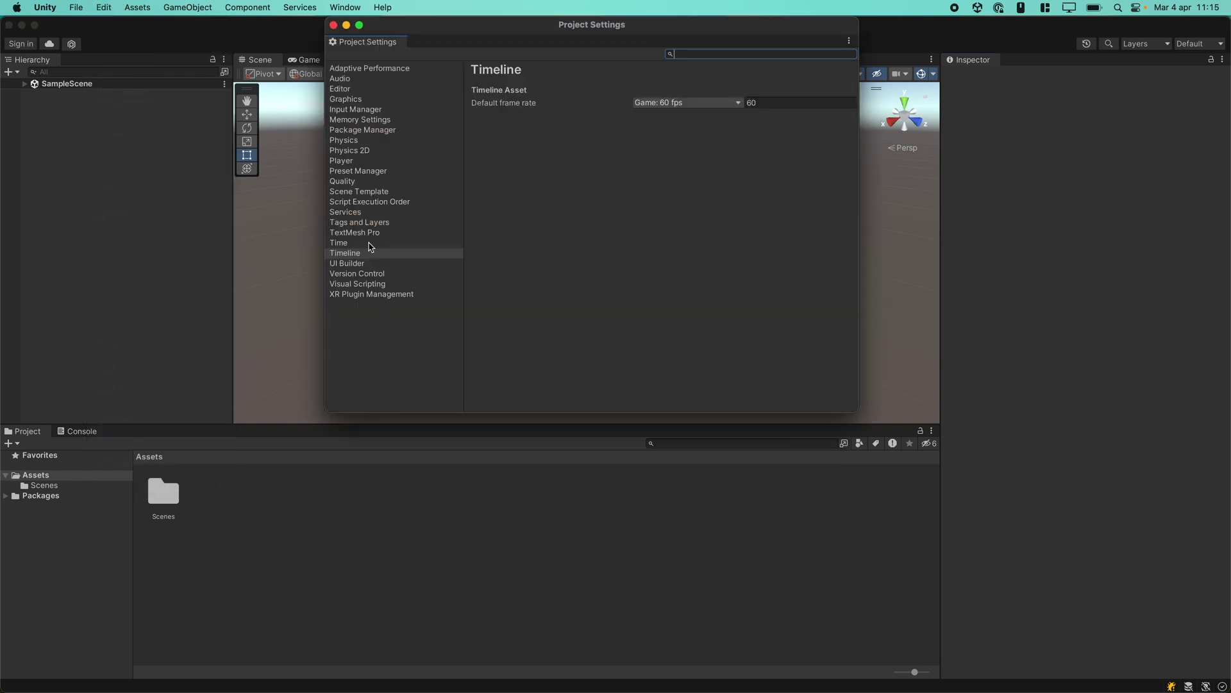
left_click(363, 129)
left_click(705, 292)
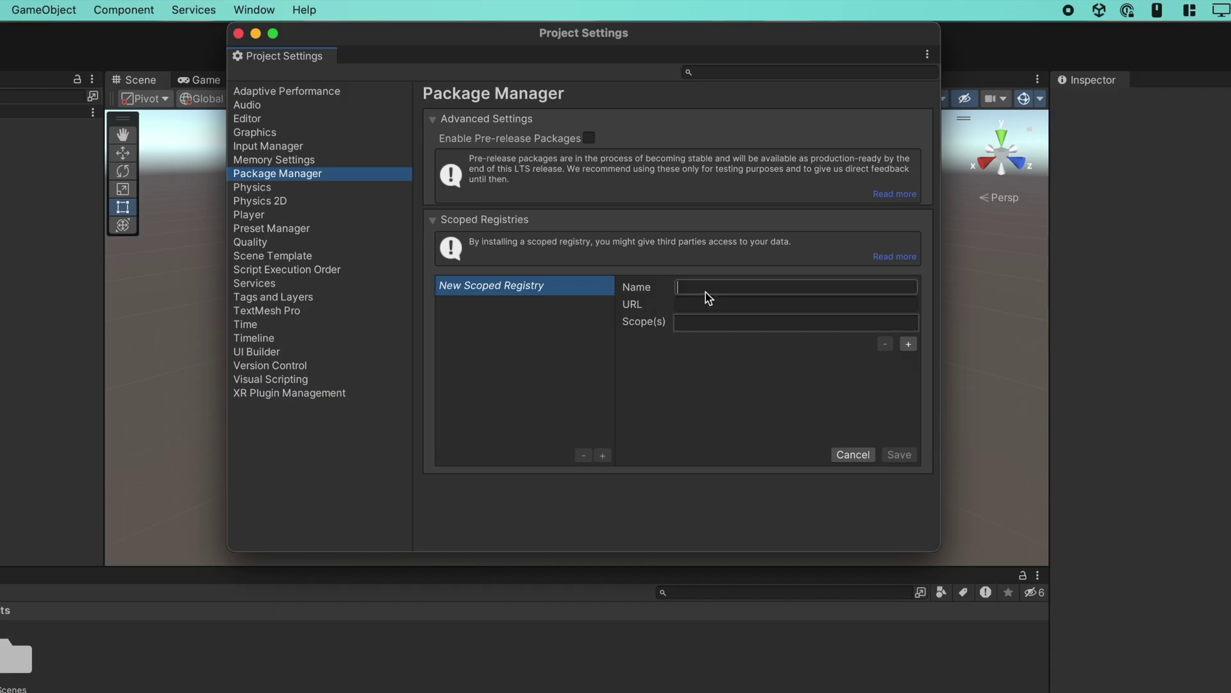
type("coherence")
left_click(755, 306)
type("https://")
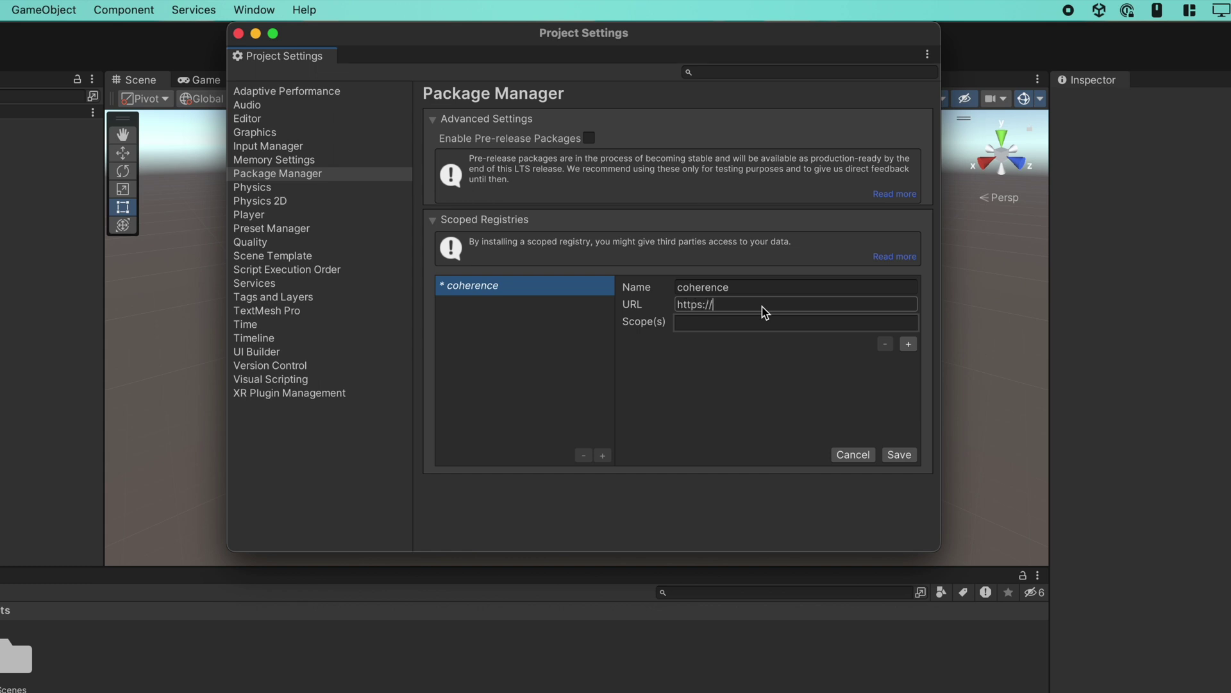
type("registr")
type("y.npmj")
type("s.org")
left_click(762, 319)
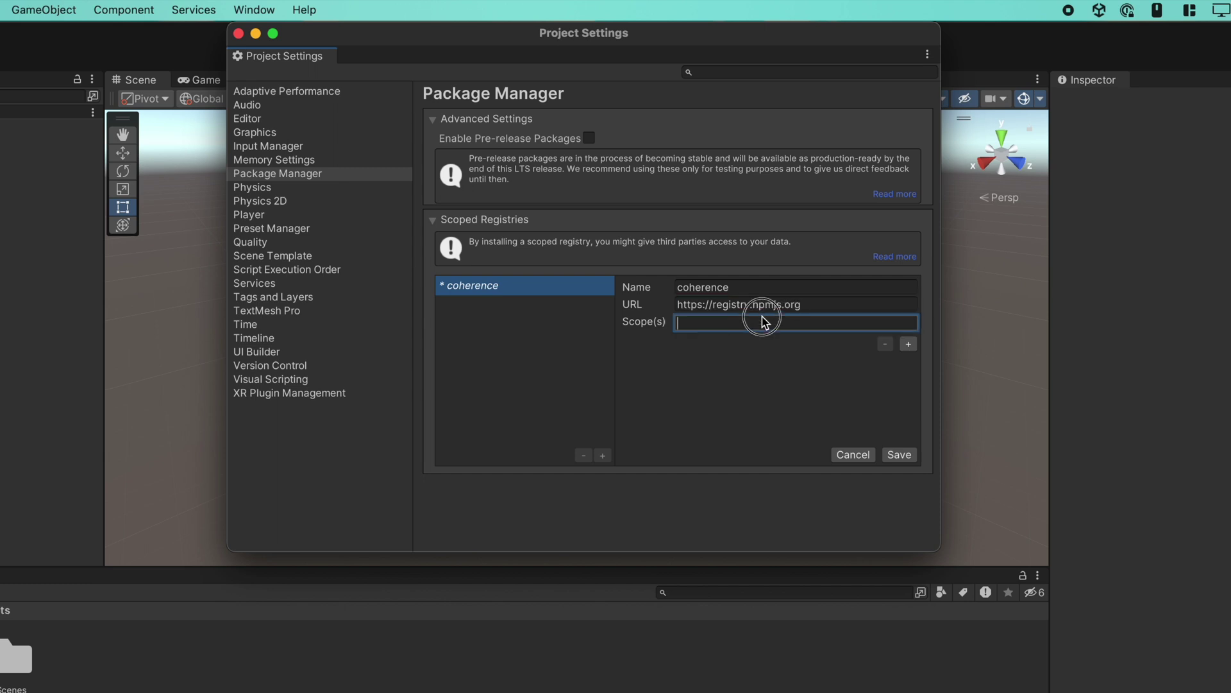
type("io.co")
type("herence.sdk")
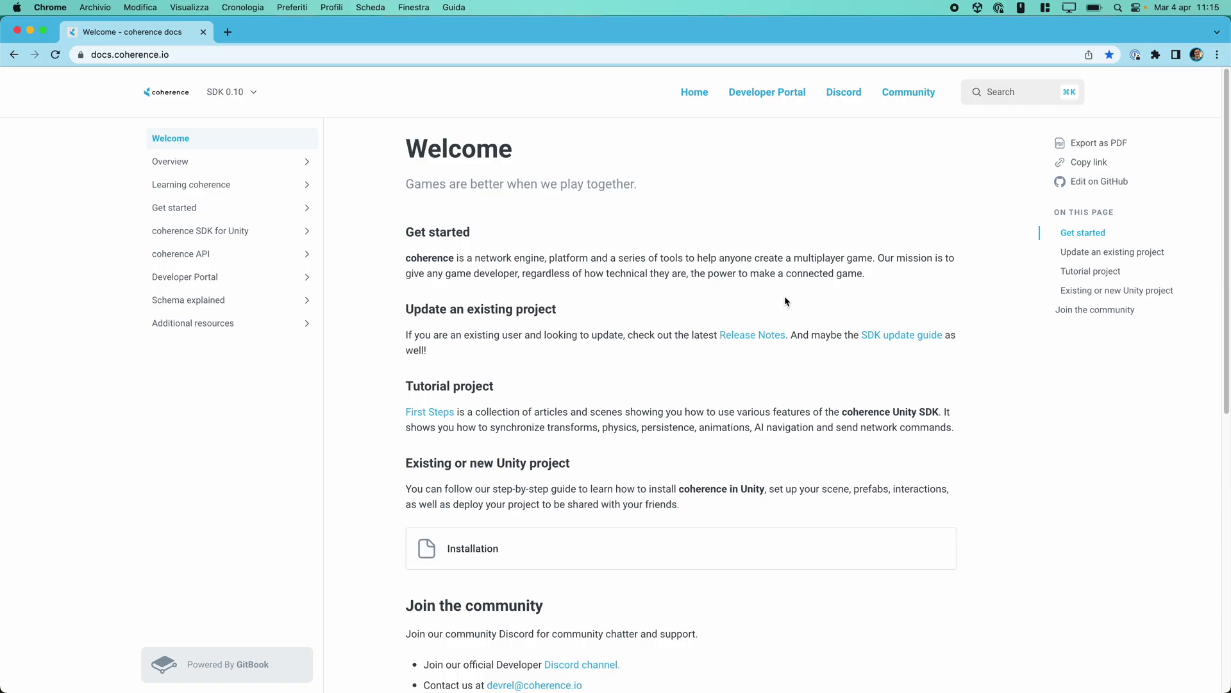
Step: Open the Get started > Installation article in the coherence documentation
left_click(247, 208)
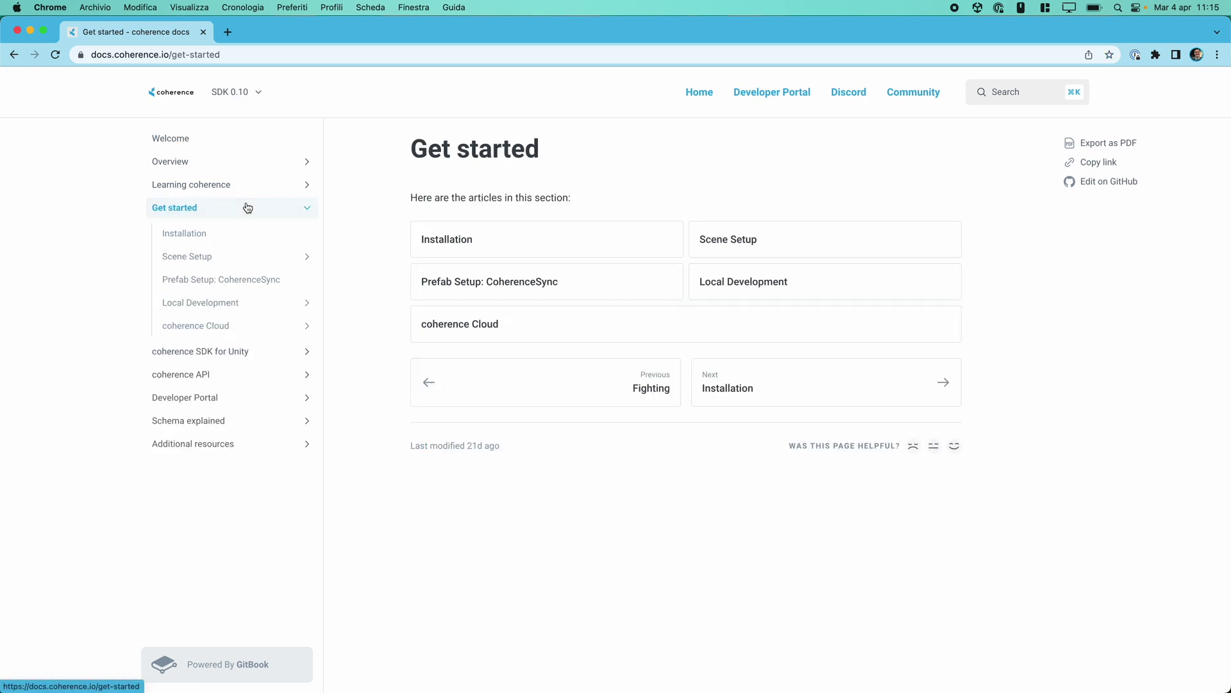
left_click(248, 234)
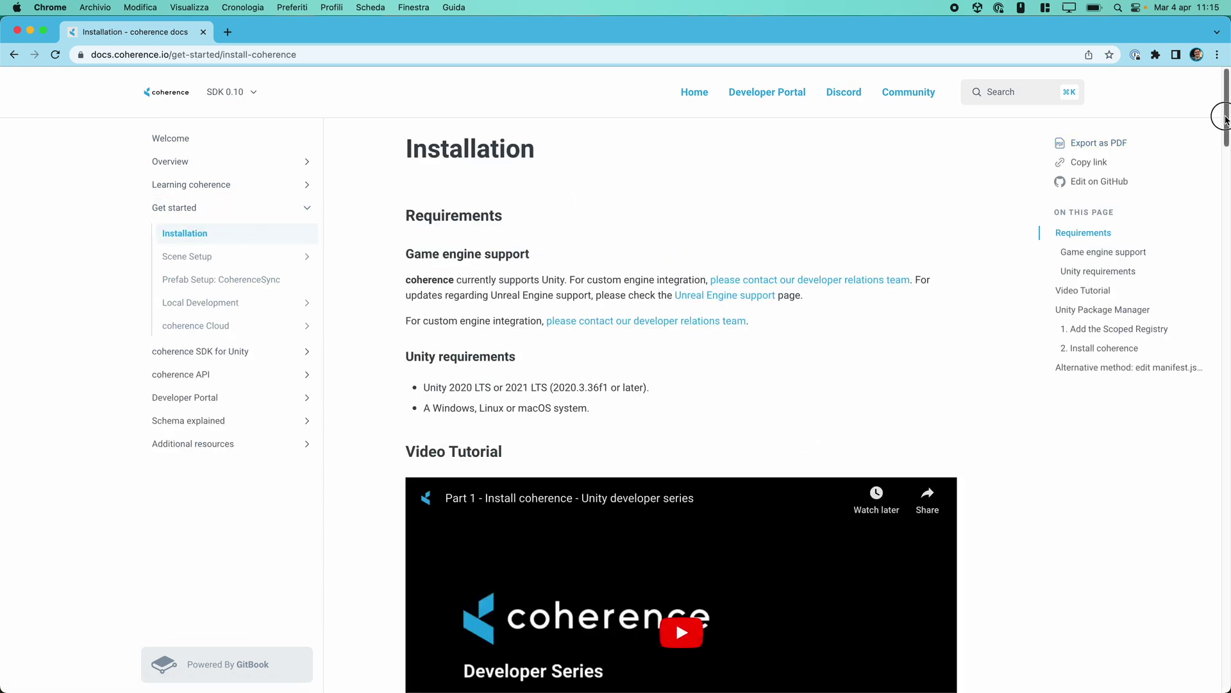
left_click_drag(1222, 116, 1215, 241)
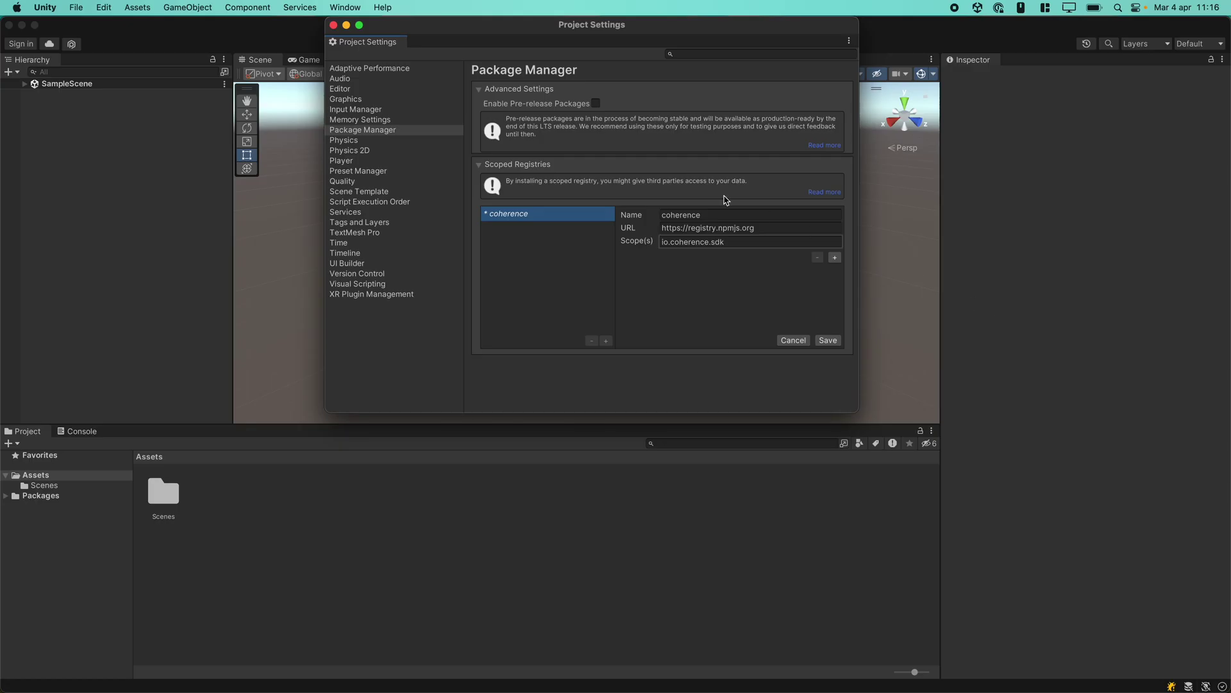
Step: Enable pre-release packages, save the coherence registry, and close Project Settings
left_click(596, 103)
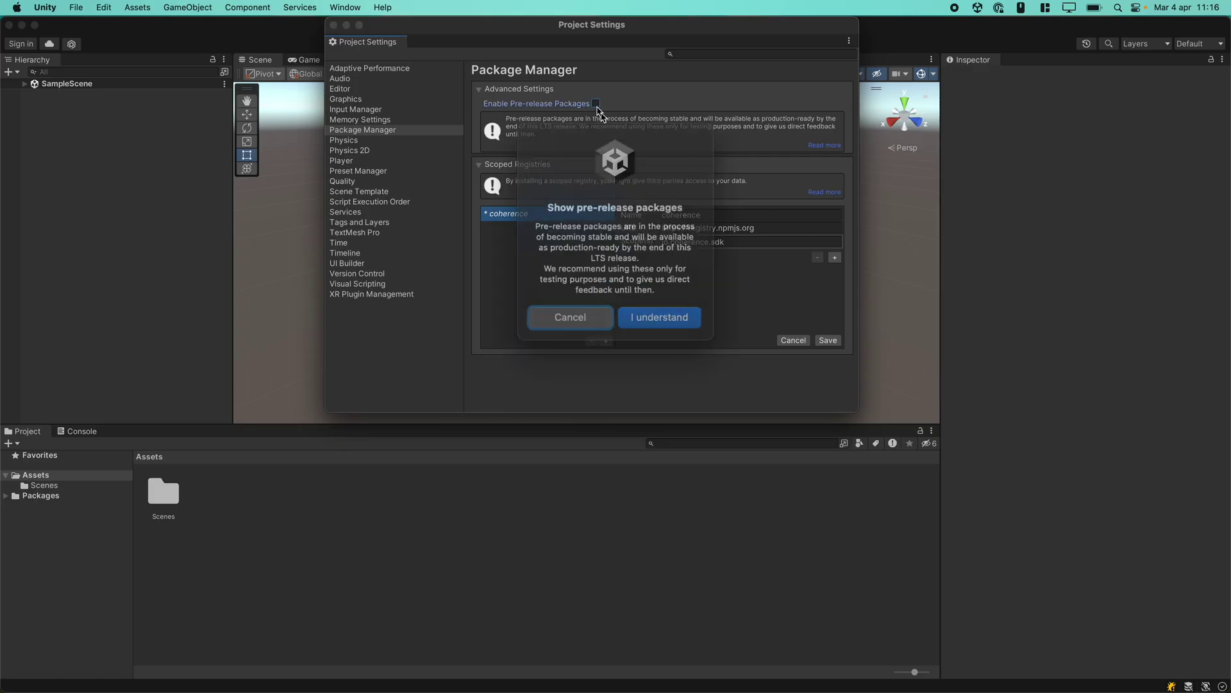
left_click(654, 304)
left_click(826, 339)
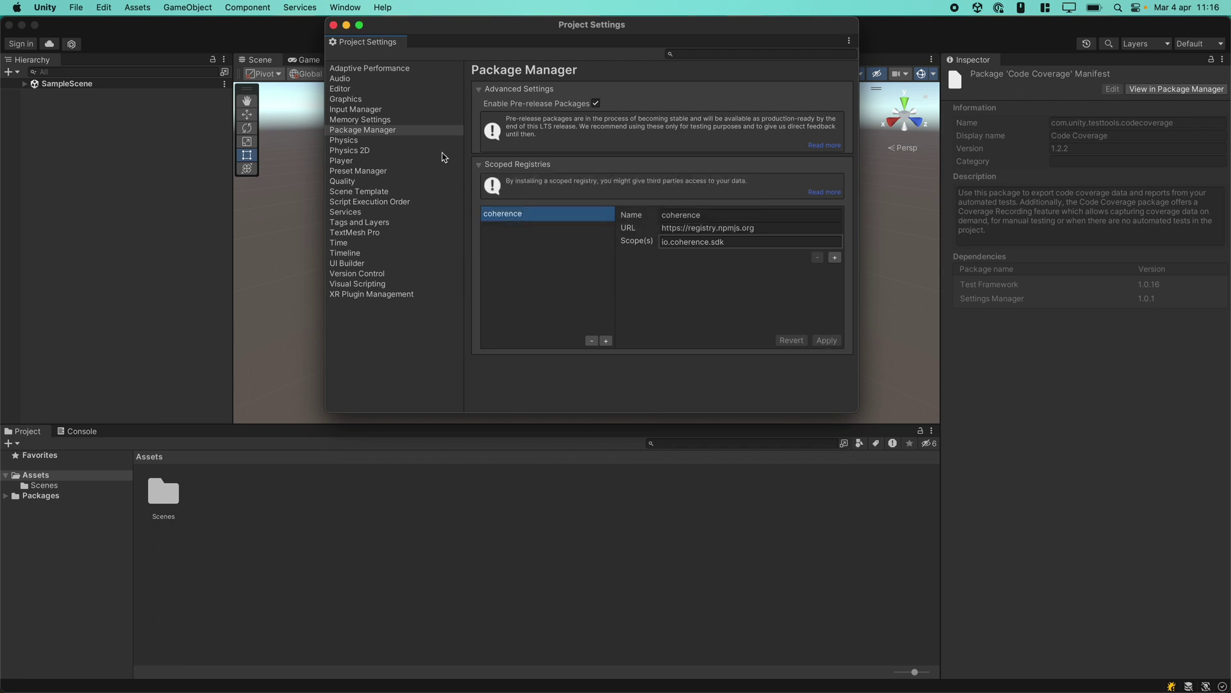
left_click(333, 27)
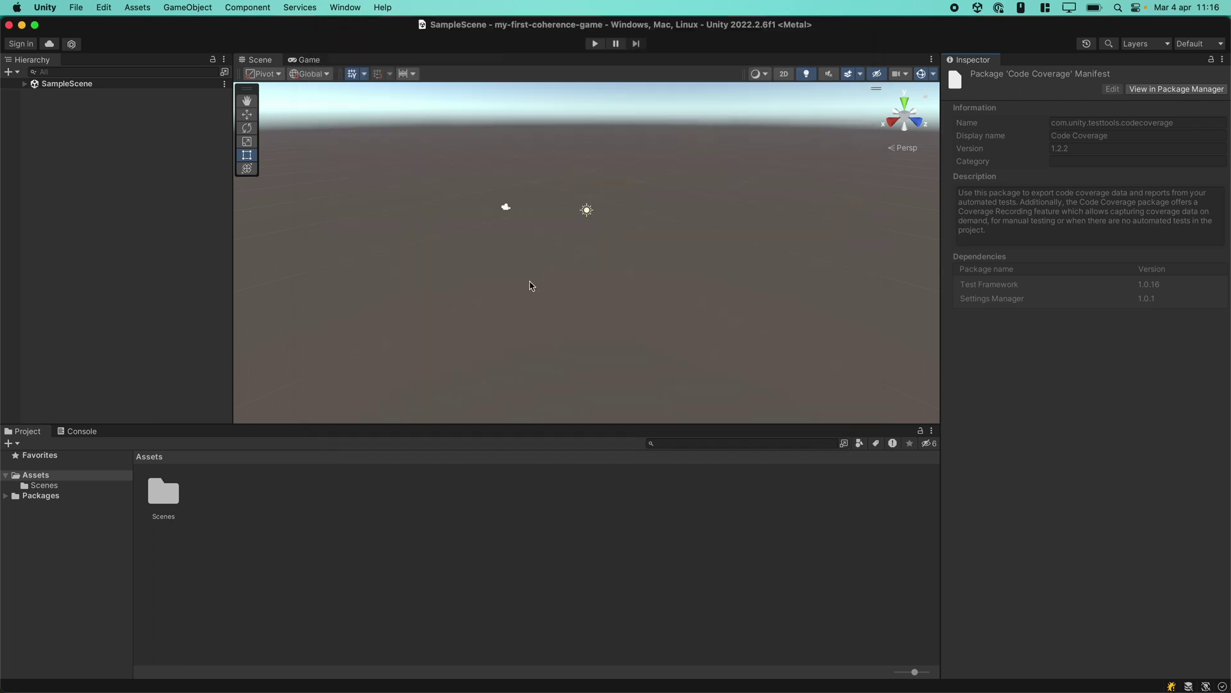
Step: Install coherence 0.10.10 from My Registries in the Package Manager
left_click(346, 8)
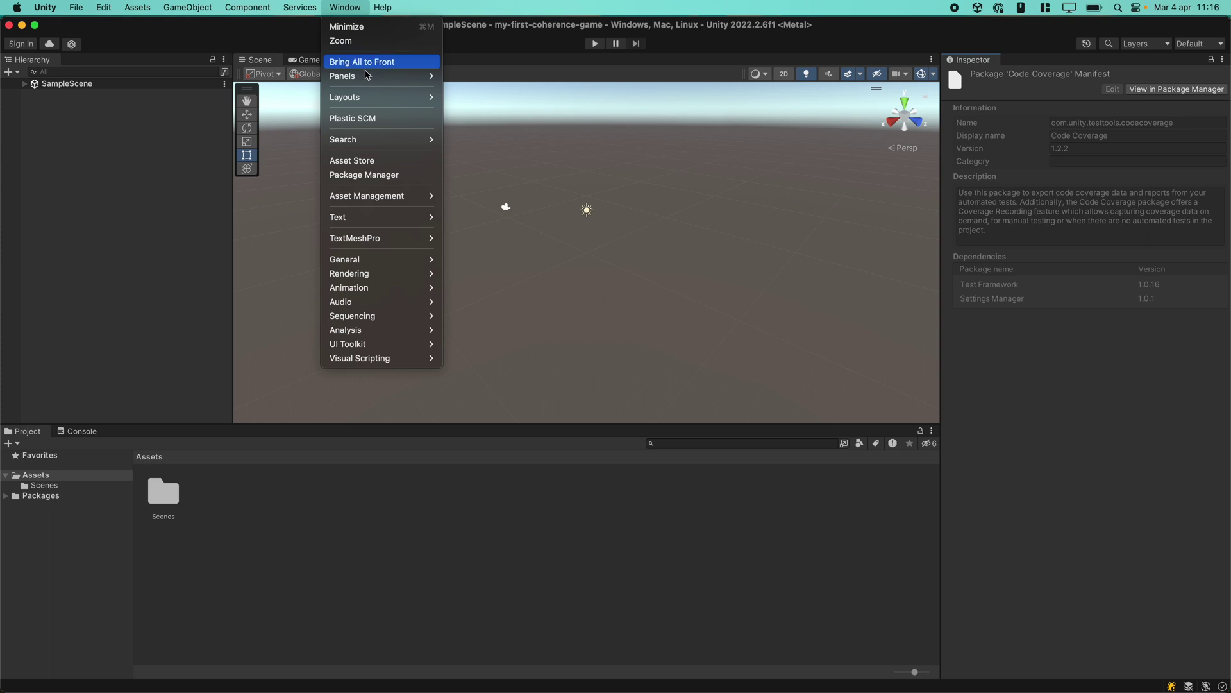
left_click(395, 175)
left_click(260, 111)
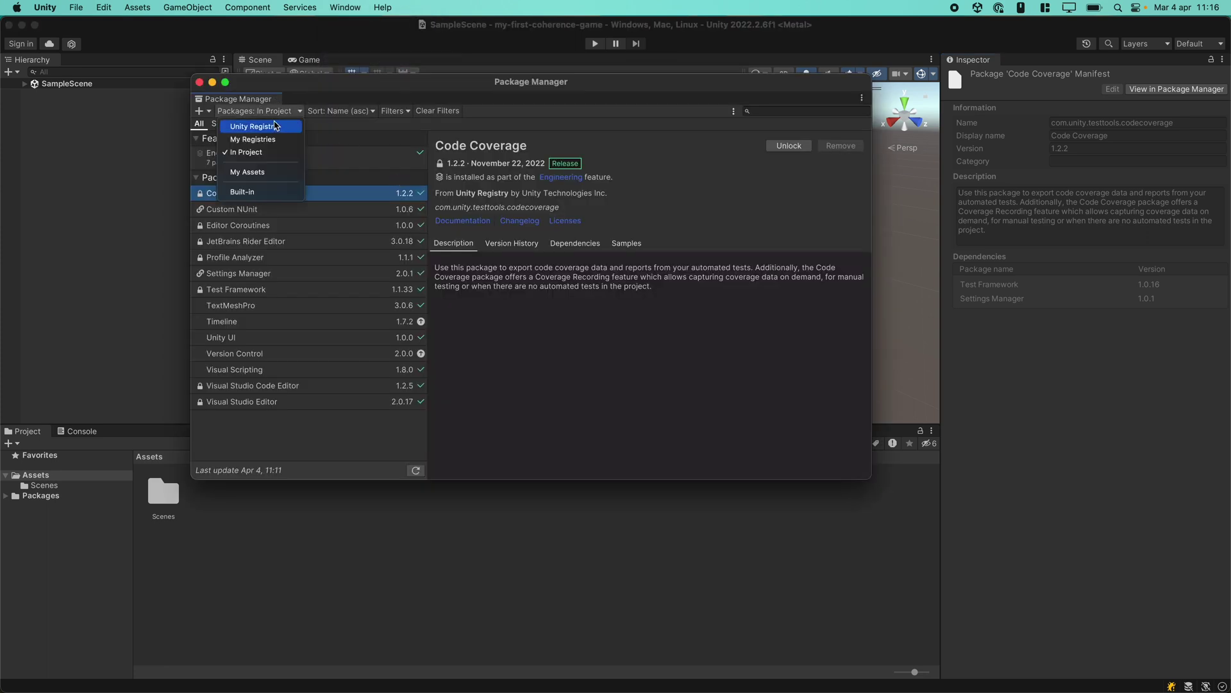
left_click(276, 139)
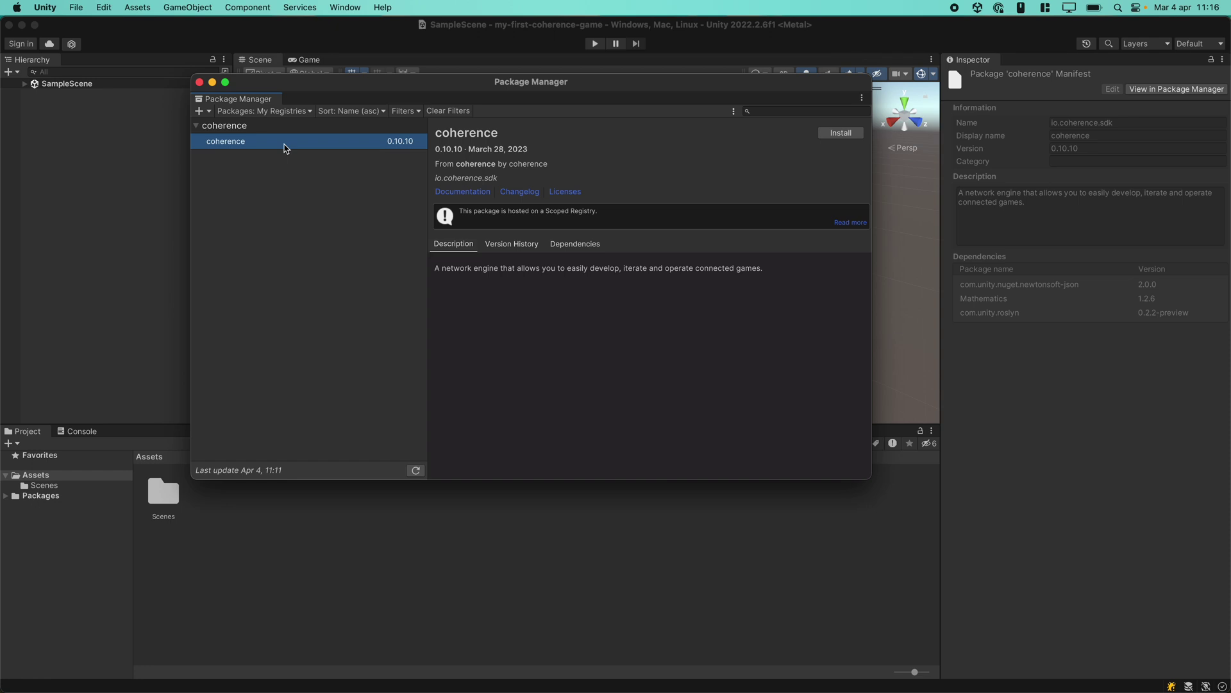
left_click(845, 139)
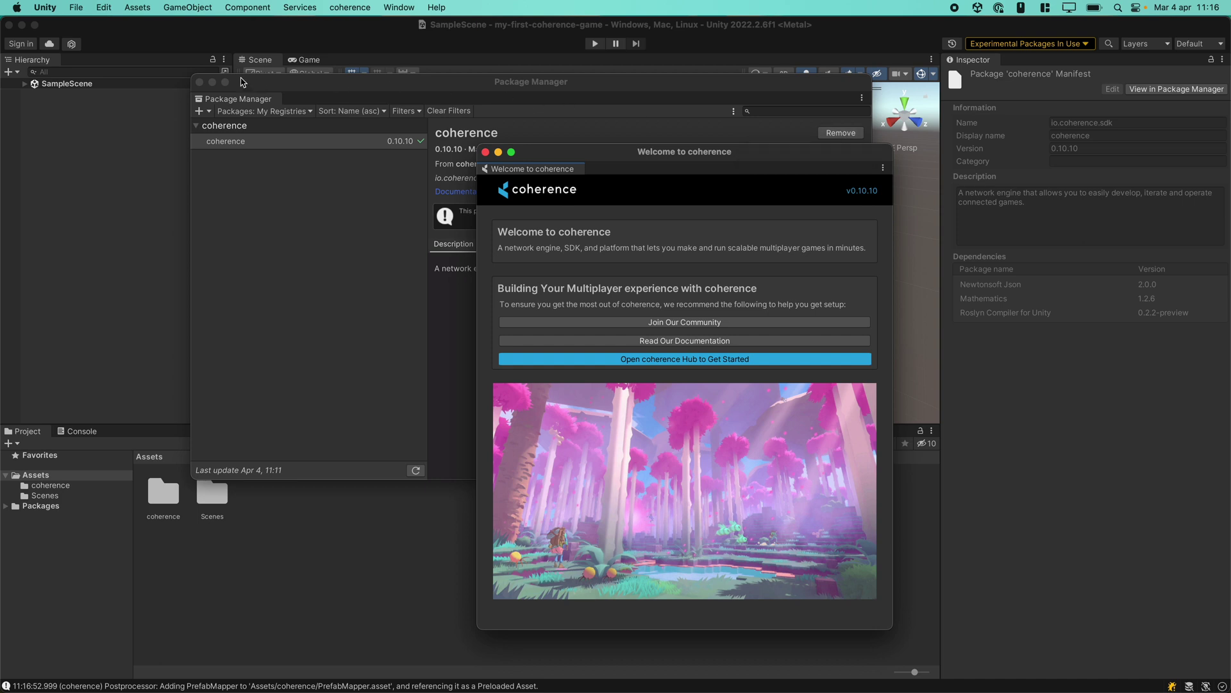
Step: Close the Package Manager and Welcome to coherence windows
left_click(200, 81)
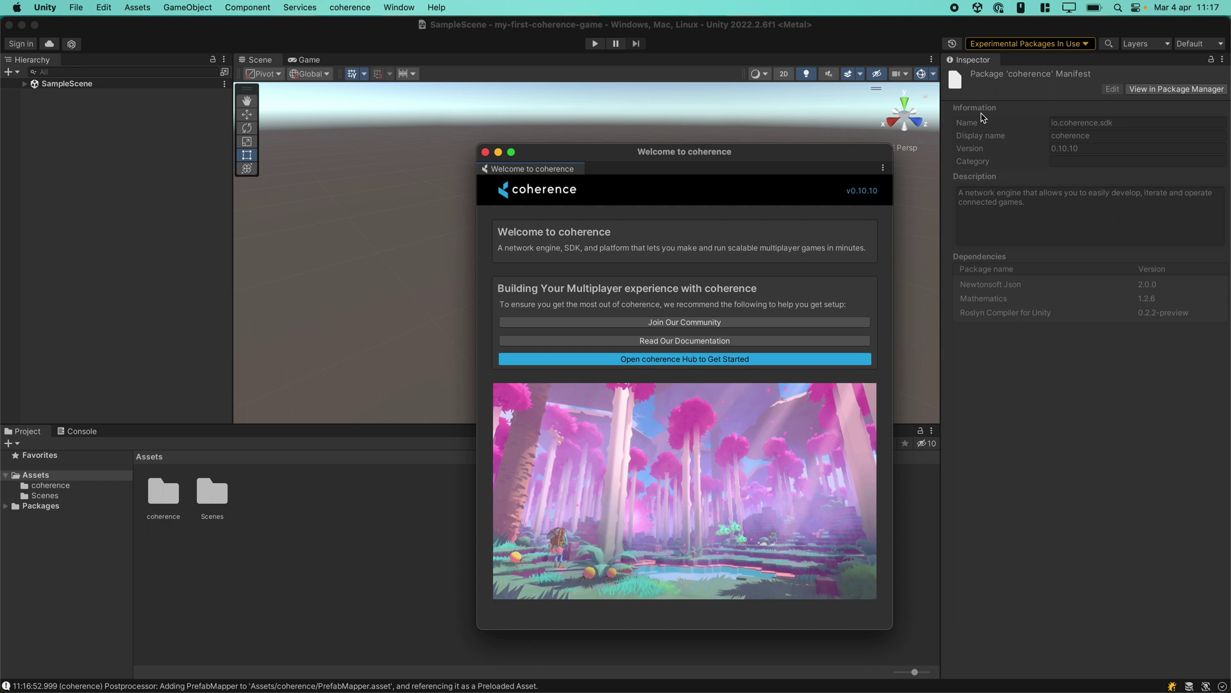
left_click(485, 152)
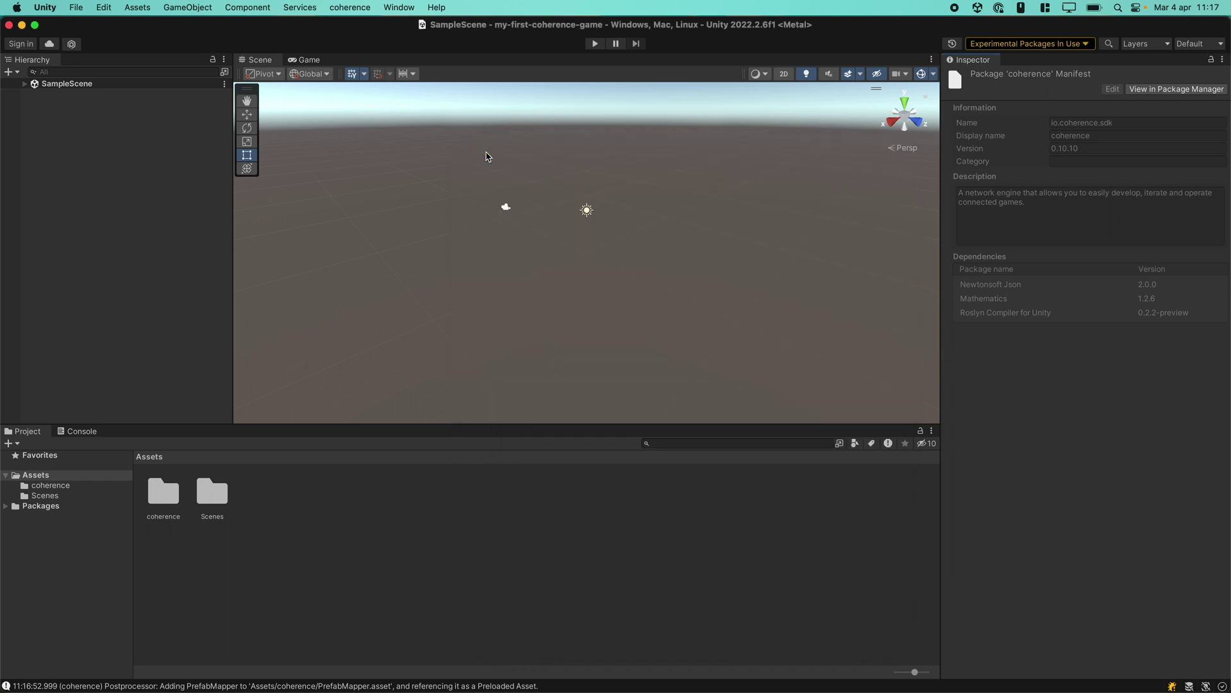